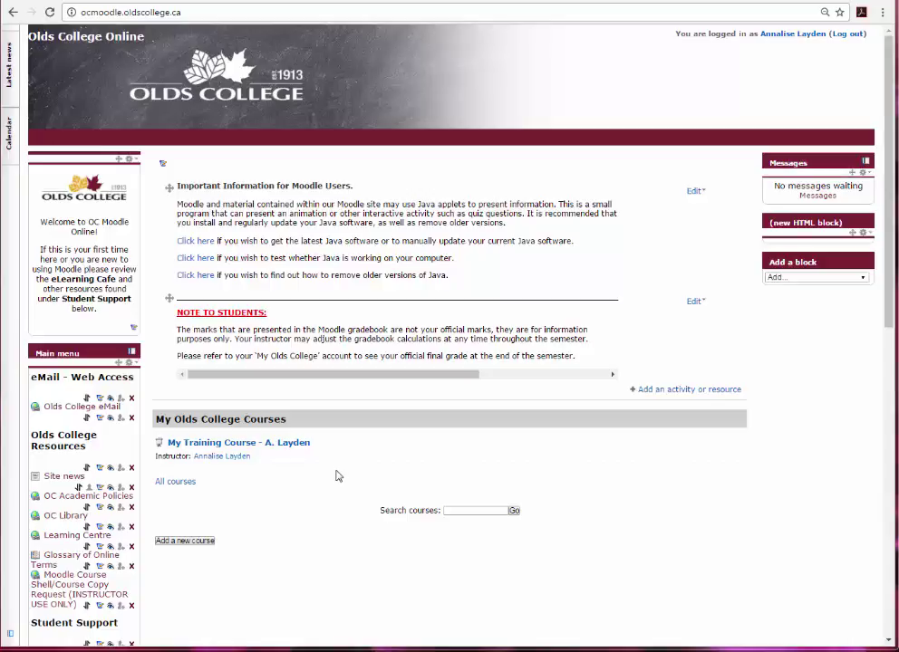
Open the list of enrolled users for the My Training Course course
click(228, 448)
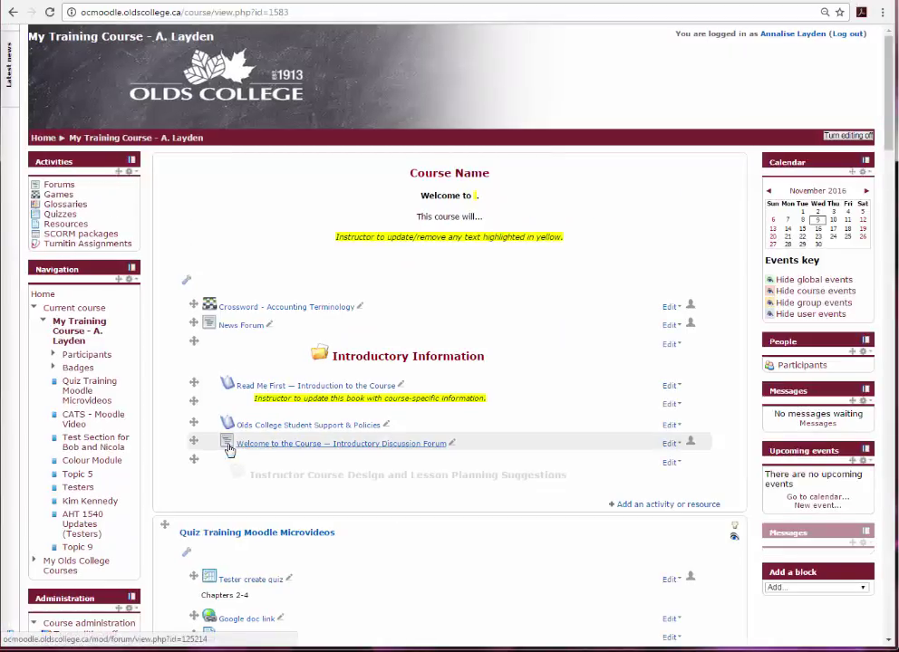
scroll(308, 468, down, 5)
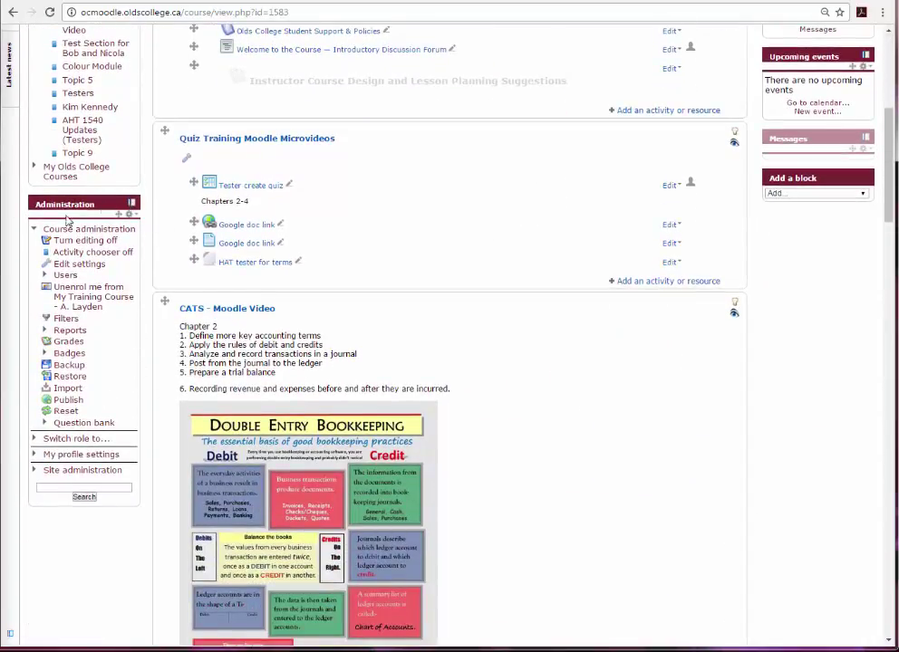
click(46, 277)
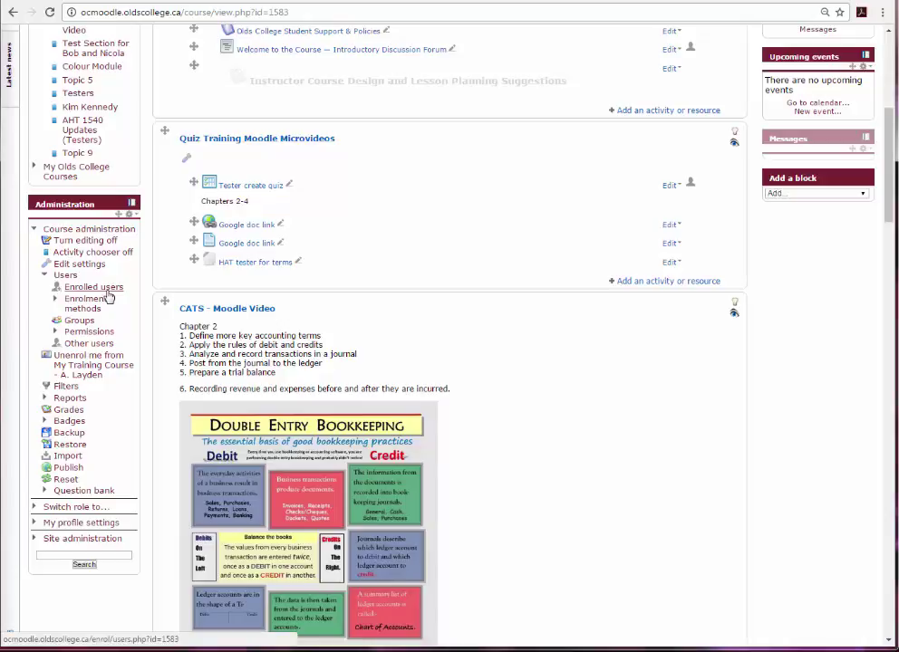
click(106, 293)
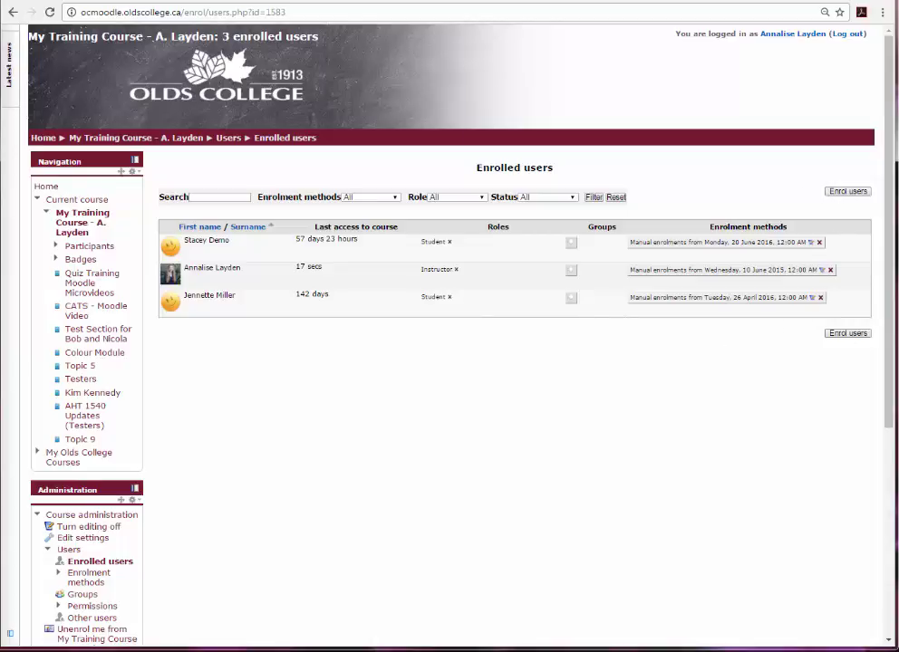
Find the instructor's demo account by first name and enrol it in the course with the Student role
click(845, 192)
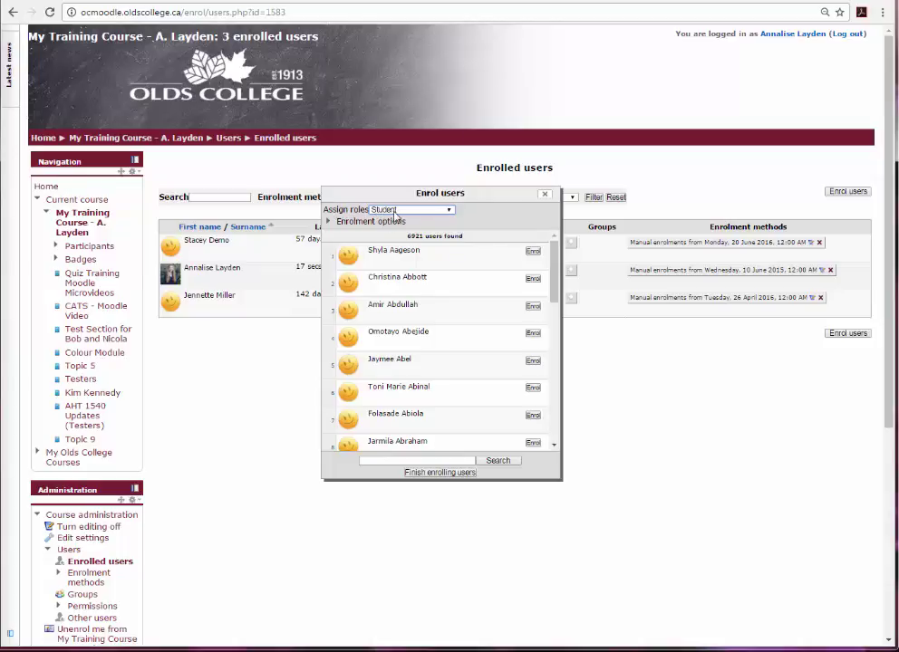
click(449, 210)
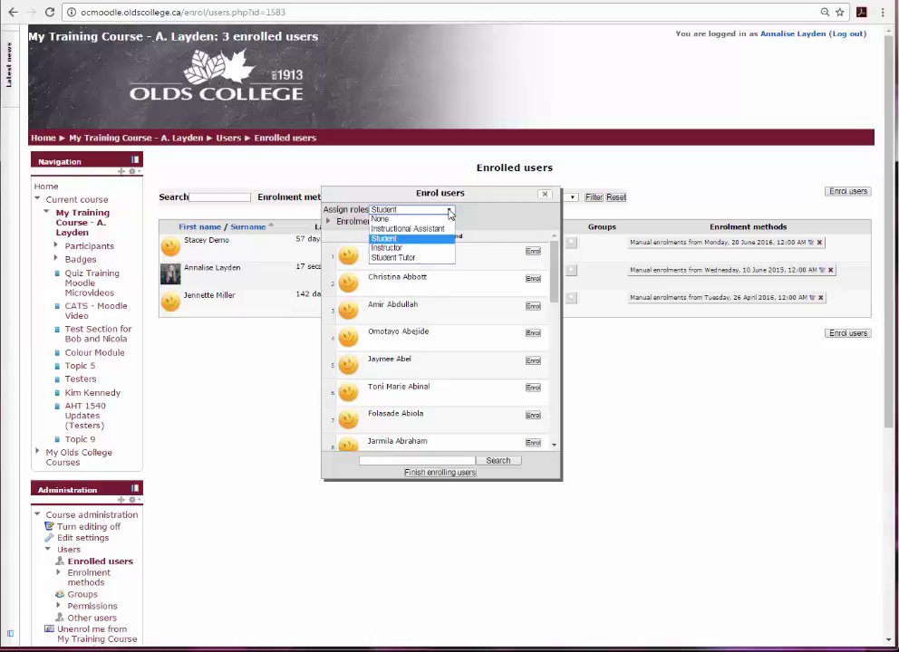
click(395, 241)
click(407, 459)
text(Annalise)
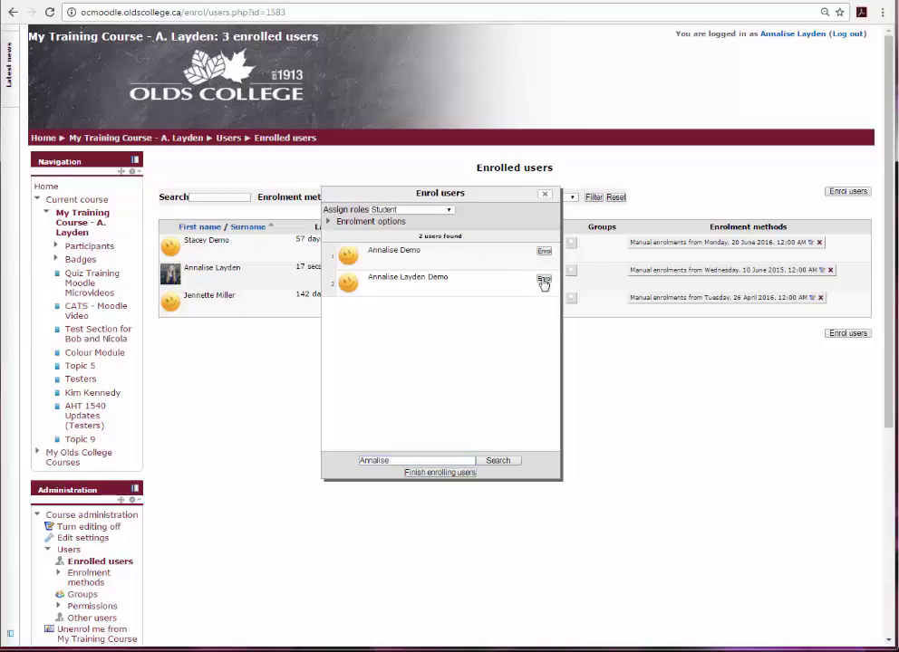
click(544, 281)
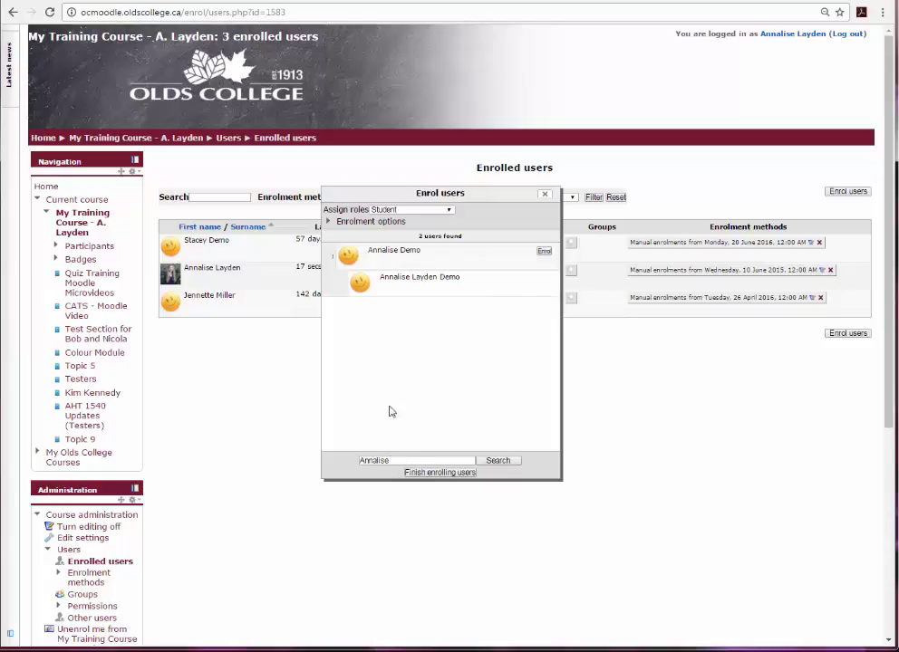
click(439, 473)
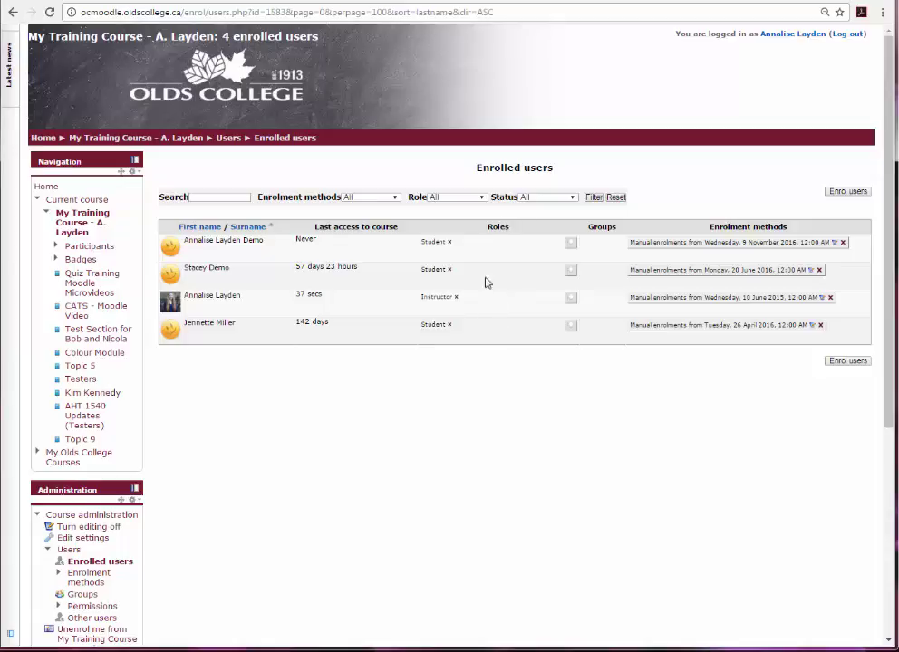
Replace the newly enrolled demo account's Student role with the Instructional Assistant role
click(450, 243)
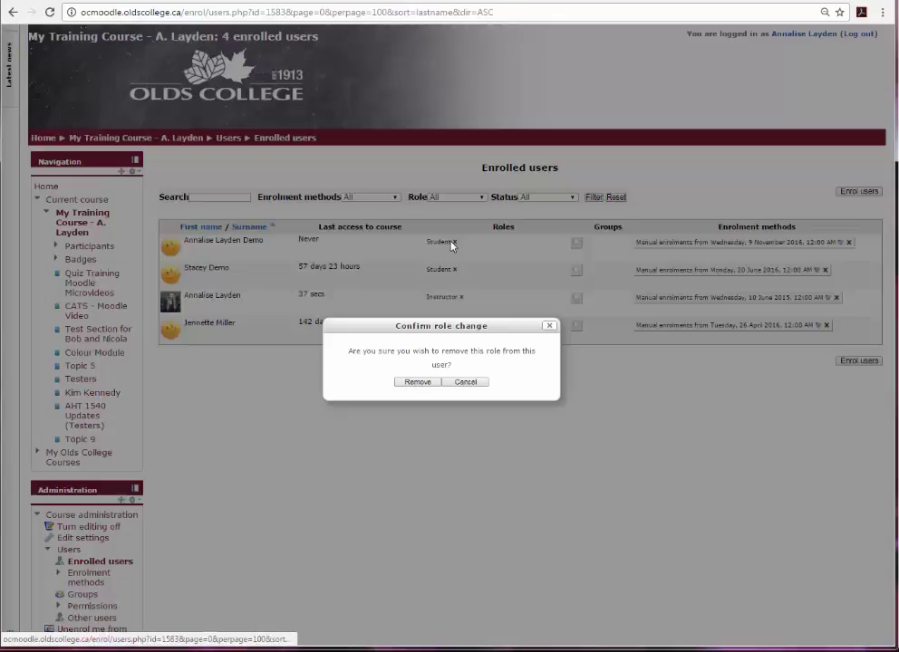
click(419, 383)
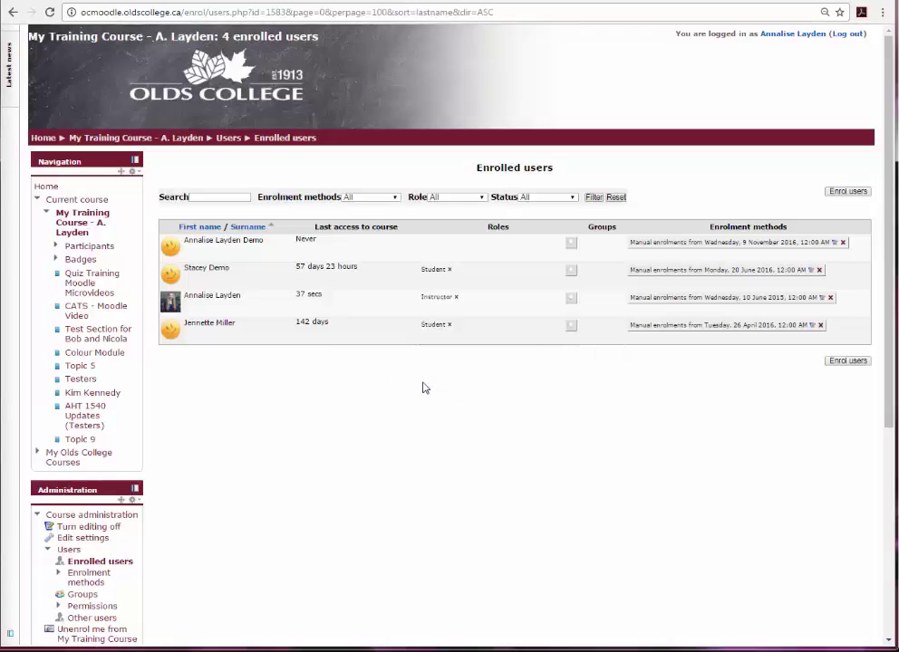
click(571, 245)
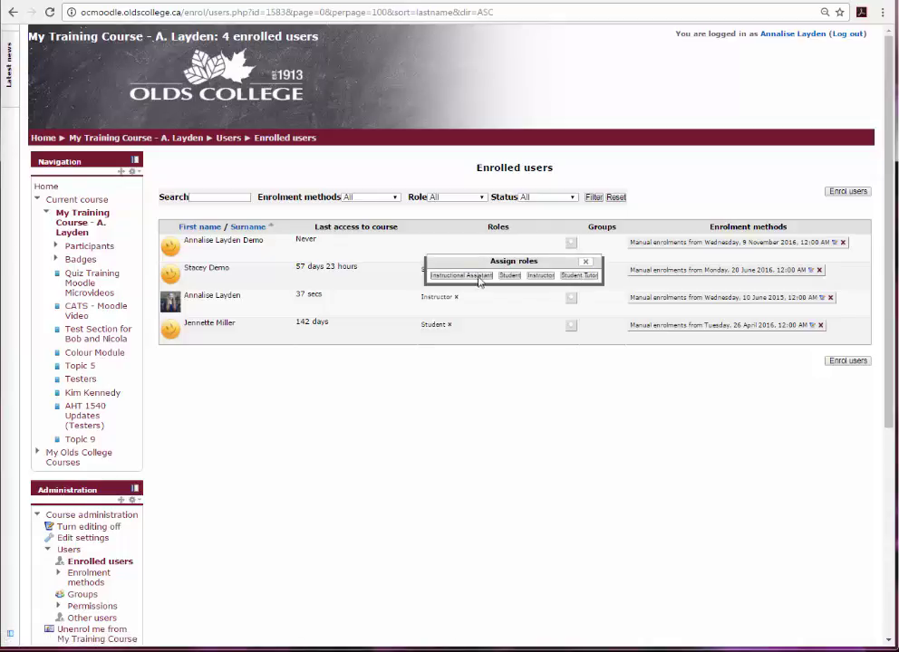
click(462, 275)
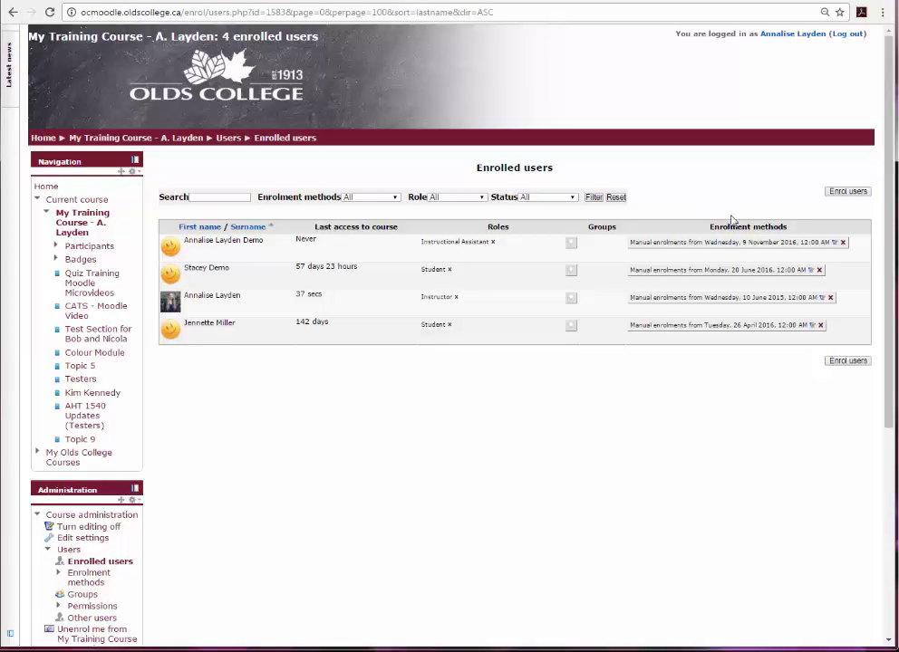
Unenrol the Instructional Assistant demo account from the course and confirm the removal
click(843, 243)
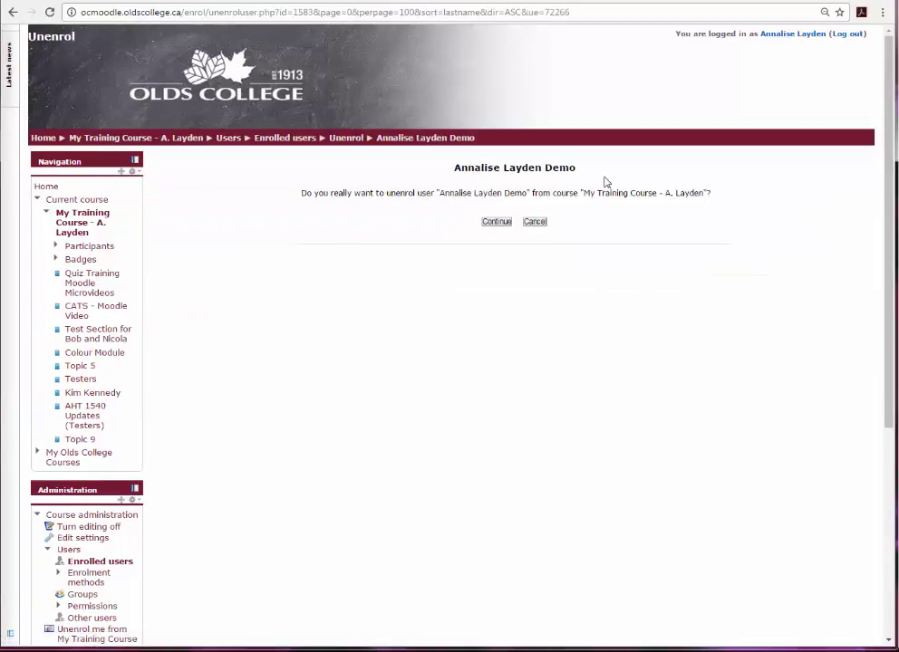
click(504, 223)
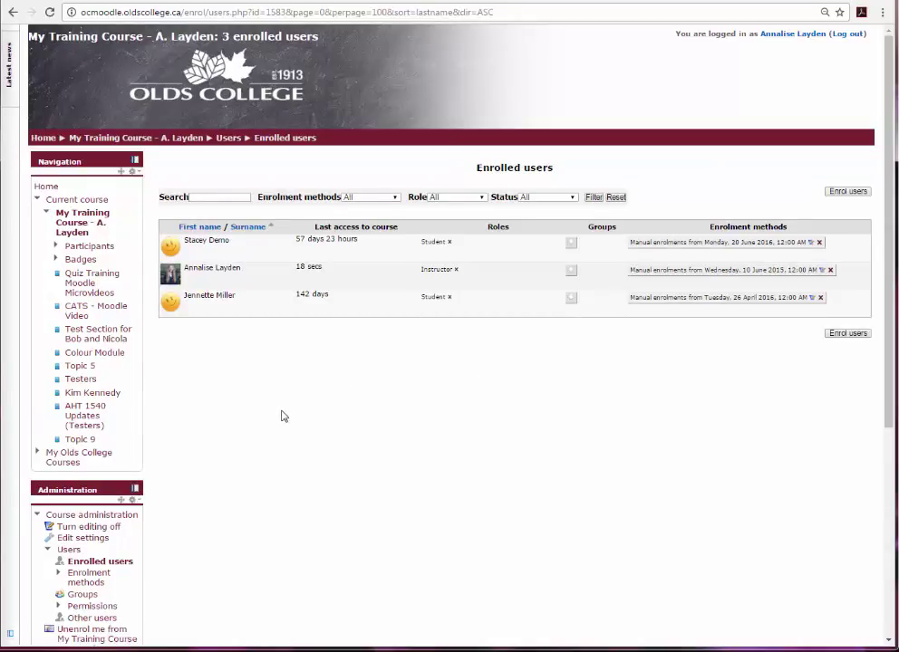
Open the course's enrolment methods page from its user administration settings
scroll(281, 415, down, 3)
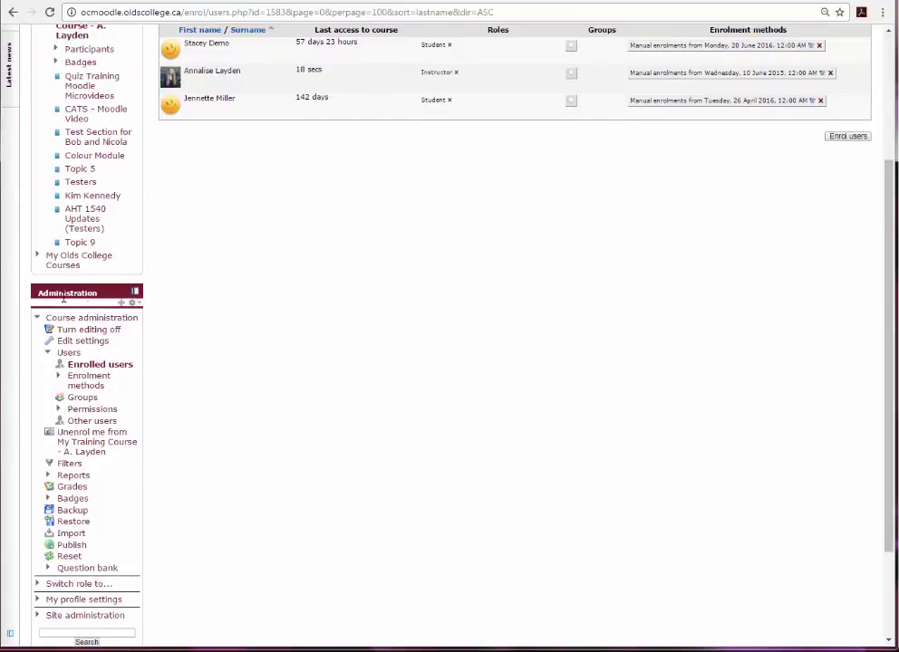
scroll(152, 304, down, 1)
scroll(153, 304, down, 1)
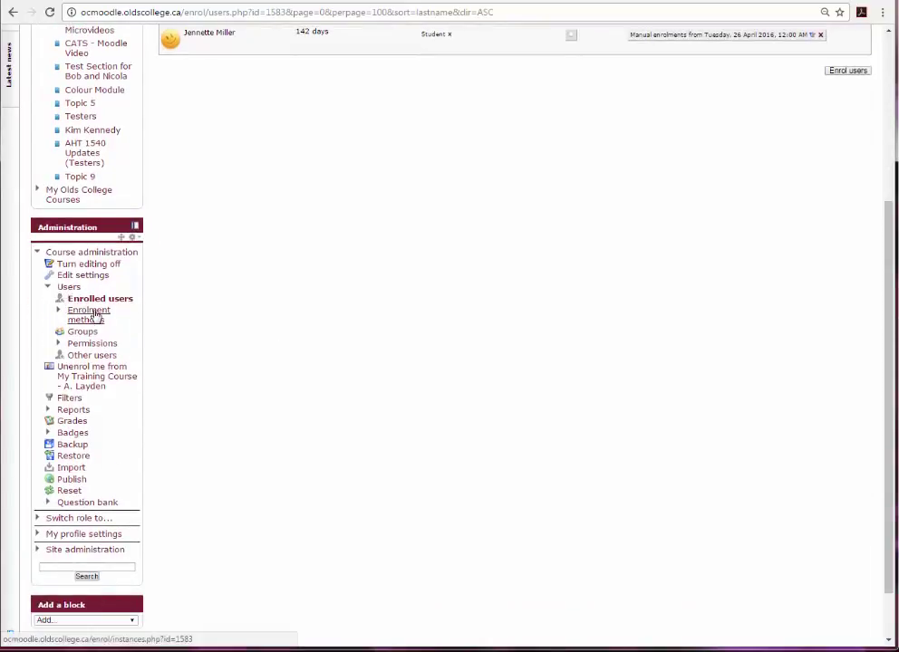
click(94, 313)
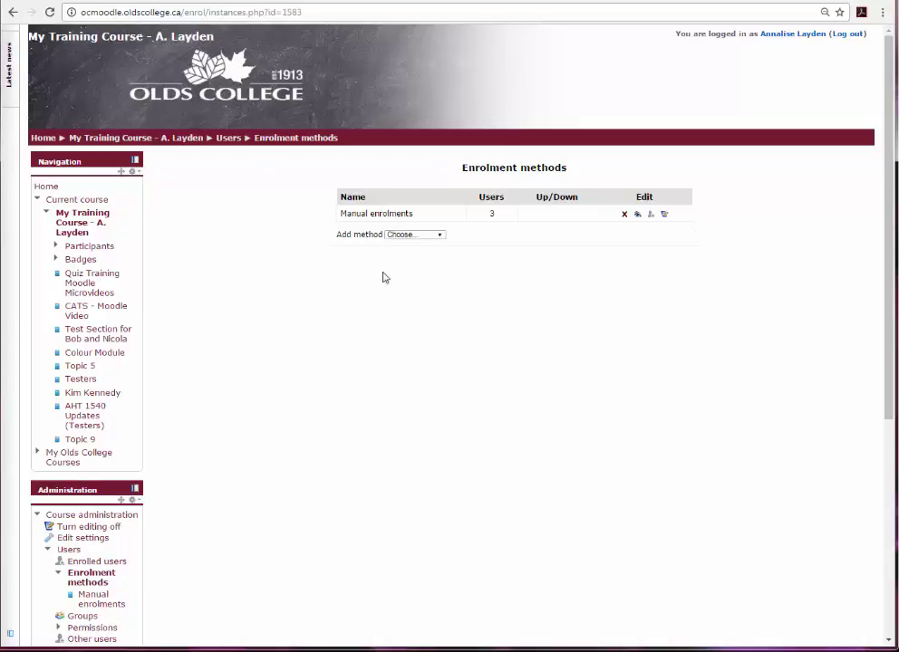
Add a Self enrolment method with an unmasked enrolment key and a maximum of 100 enrolled users
click(440, 235)
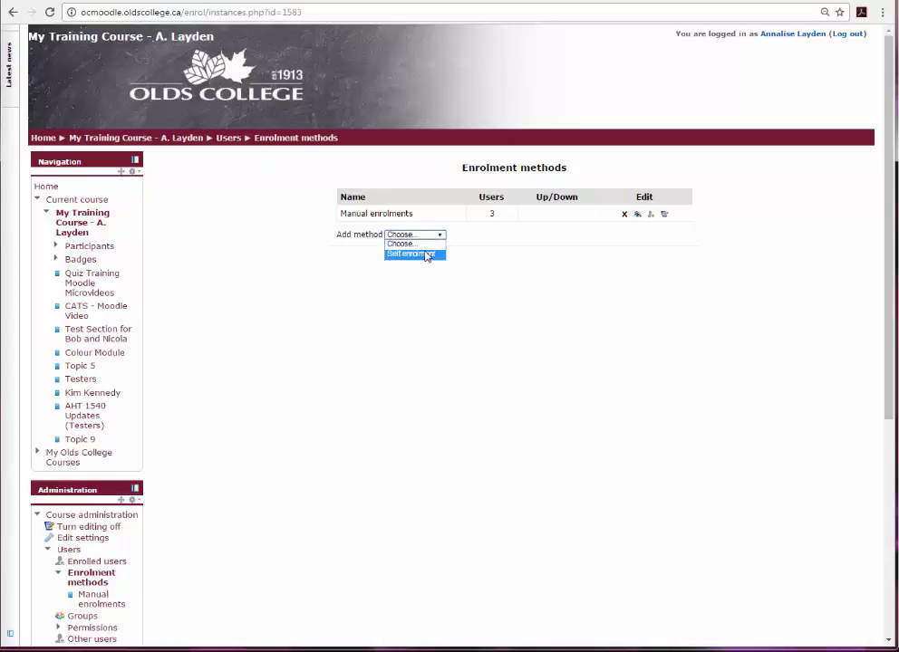
click(423, 254)
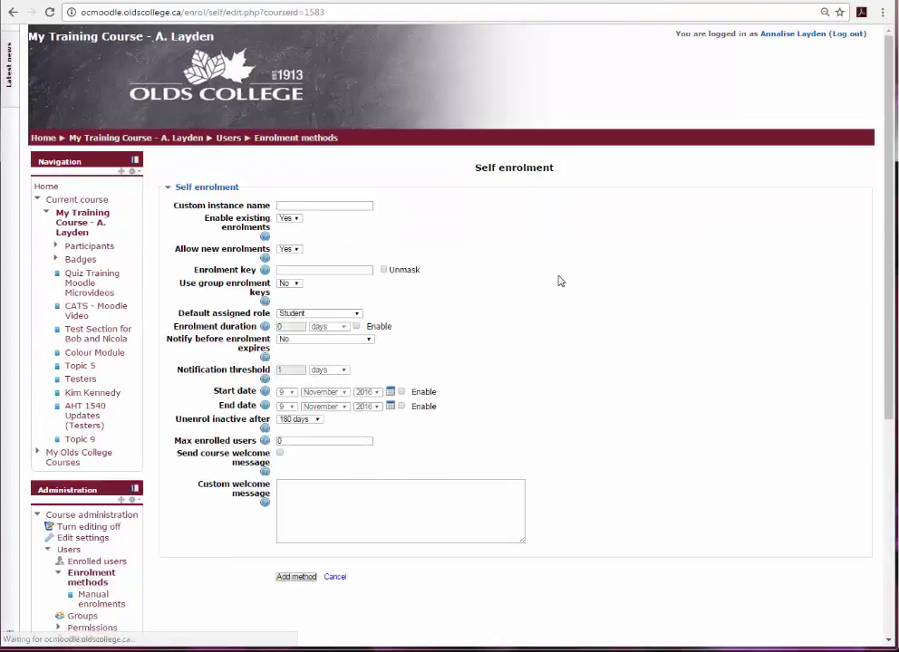
scroll(560, 278, down, 1)
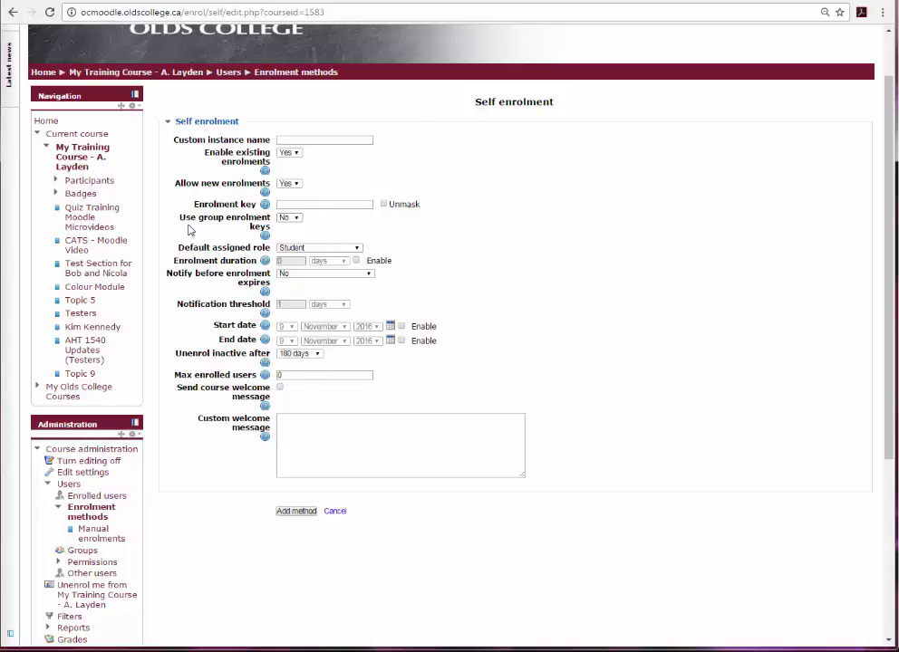
click(288, 205)
click(384, 205)
double_click(279, 374)
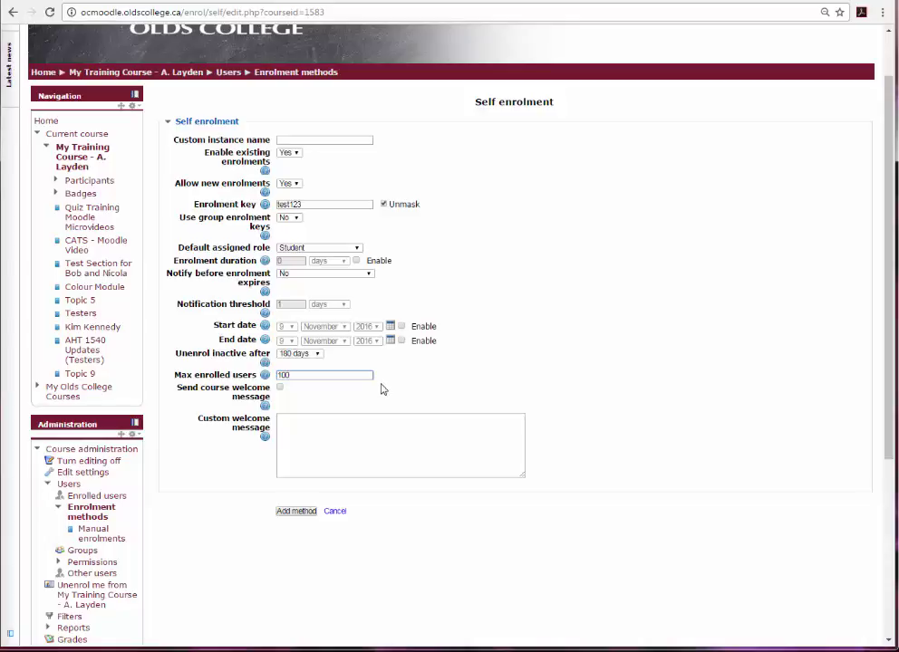
click(299, 513)
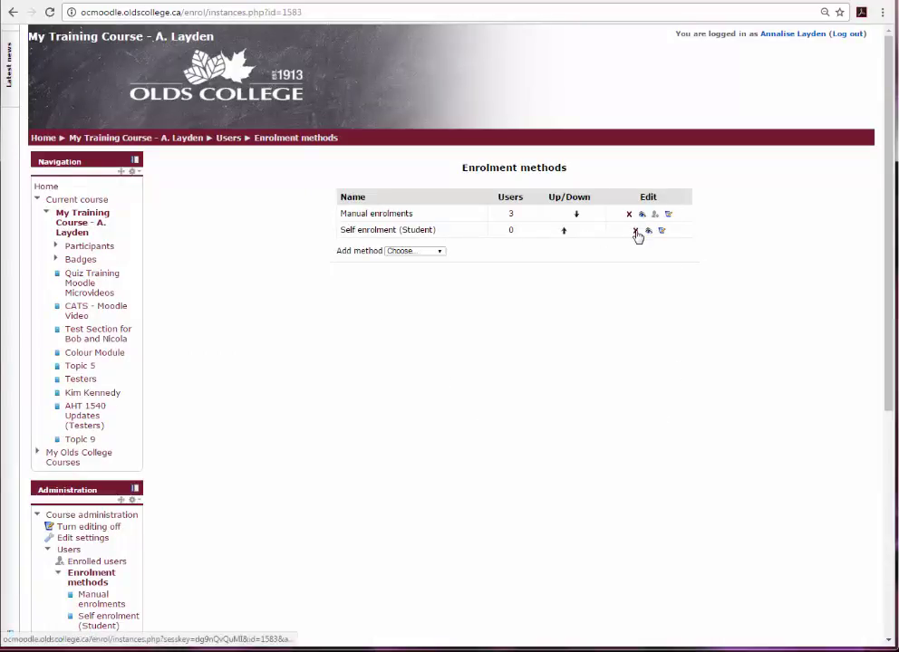
Delete the Self enrolment (Student) method from the course and confirm the deletion
click(636, 232)
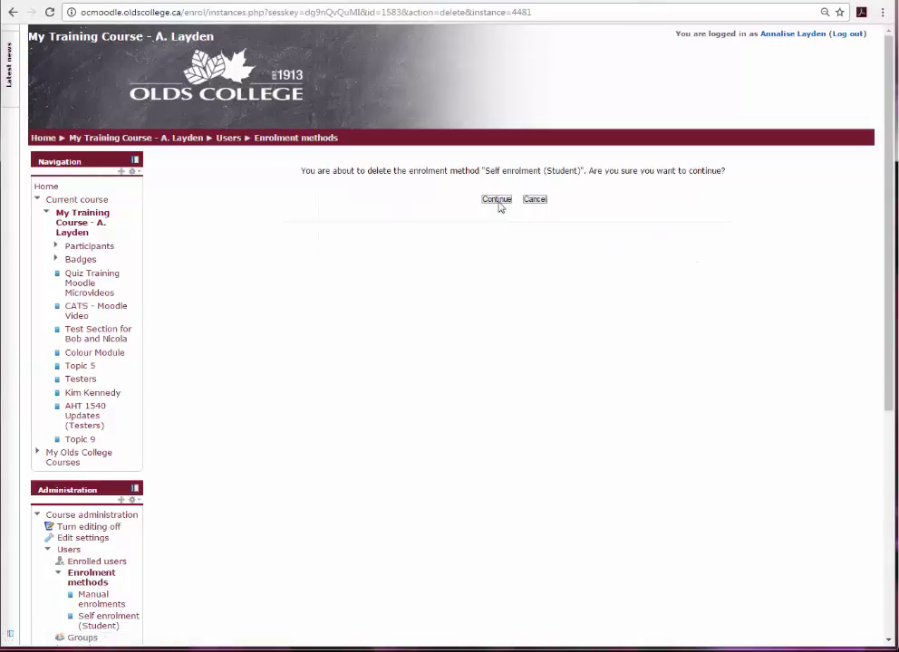
click(496, 199)
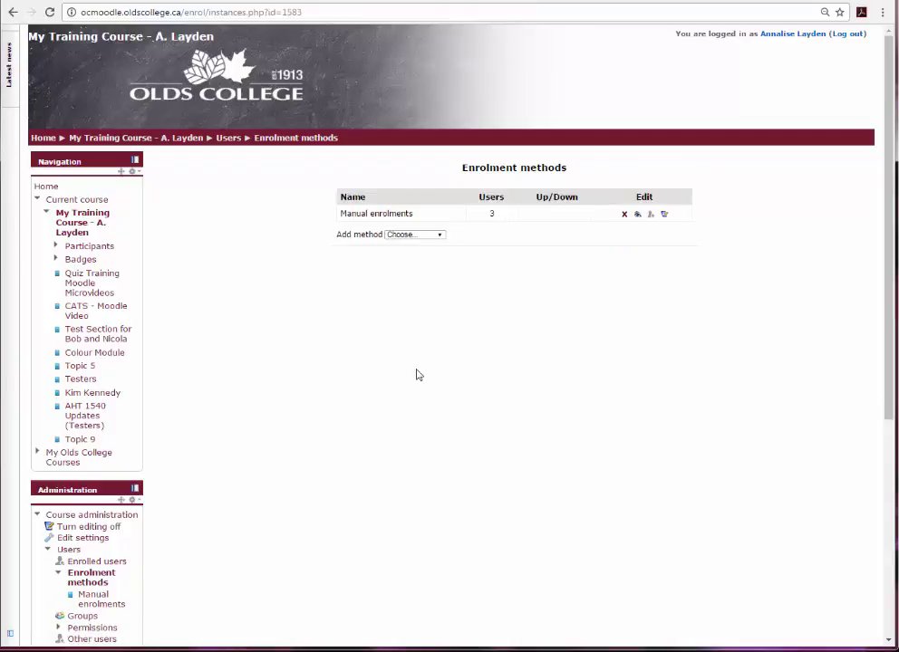